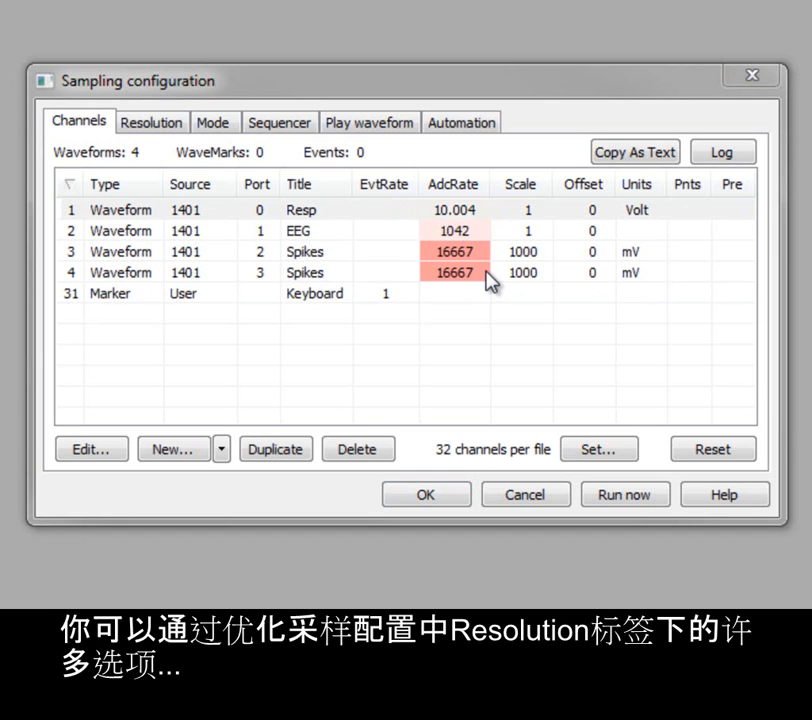
# - Open the sampling resolution settings and set the type of 1401 to Micro1401-3
pyautogui.click(161, 127)
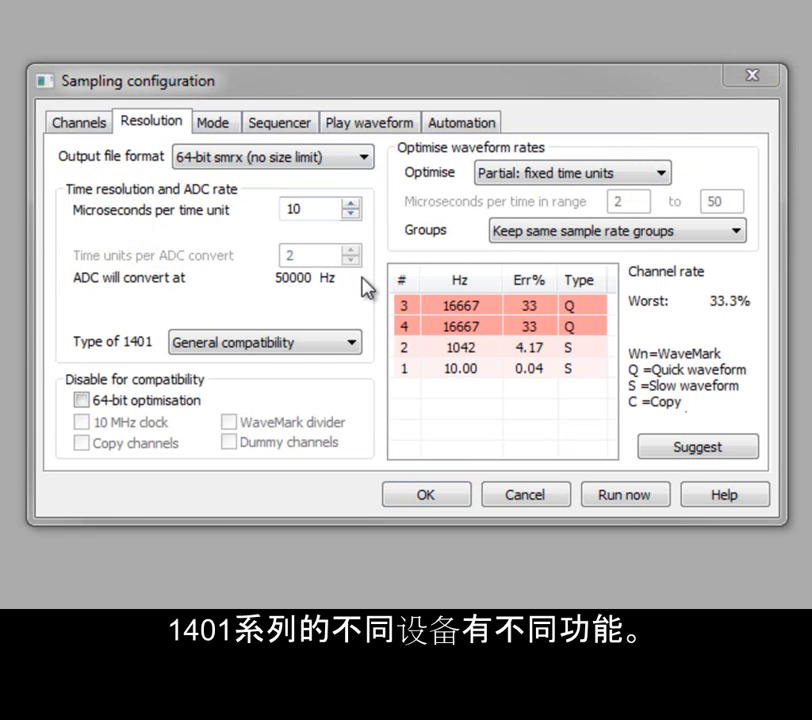
pyautogui.click(352, 350)
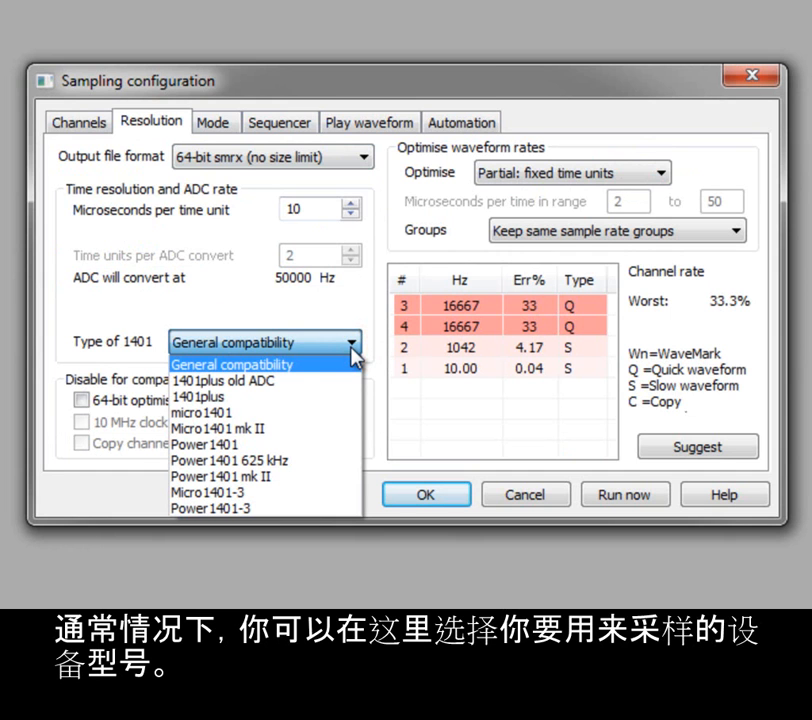
pyautogui.click(338, 490)
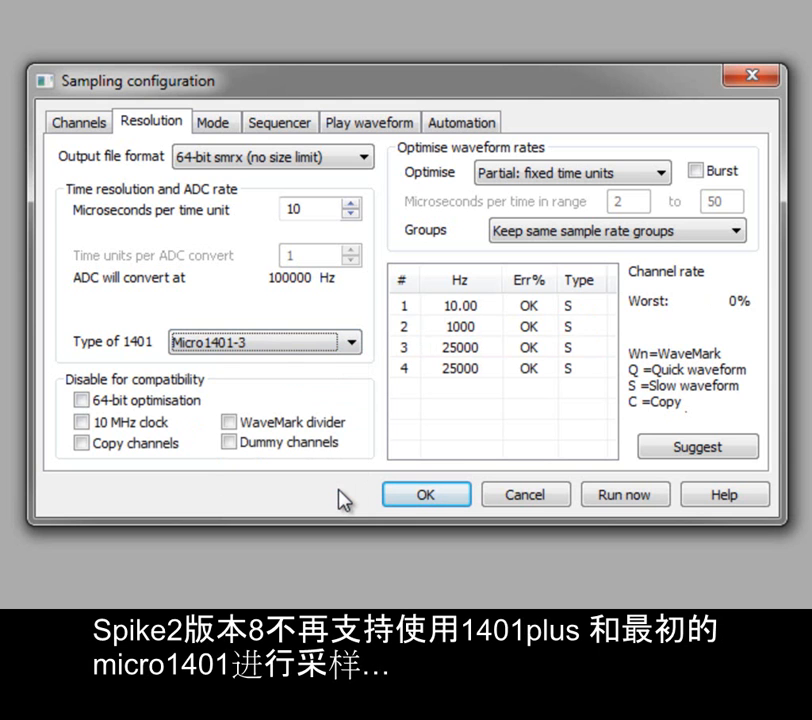
# - Switch the type of 1401 to 1401plus to compare the channel rates, and return it to Micro1401-3
pyautogui.click(354, 343)
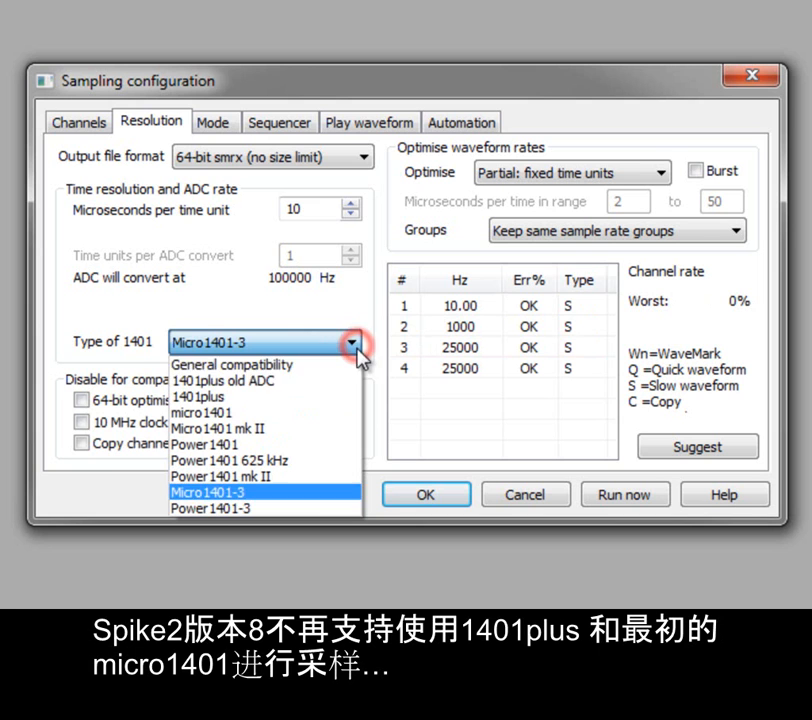
pyautogui.click(344, 398)
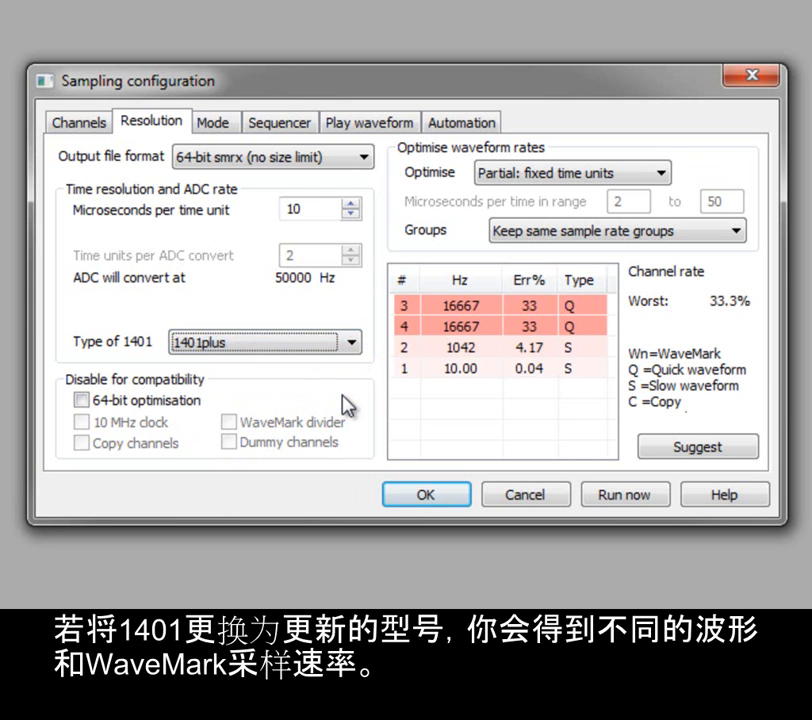
pyautogui.click(354, 343)
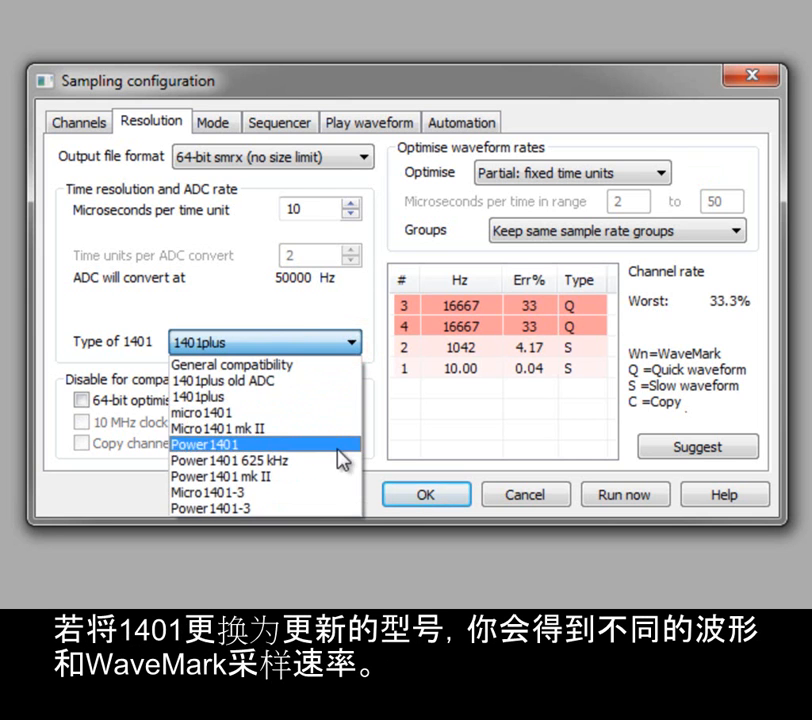
pyautogui.click(337, 492)
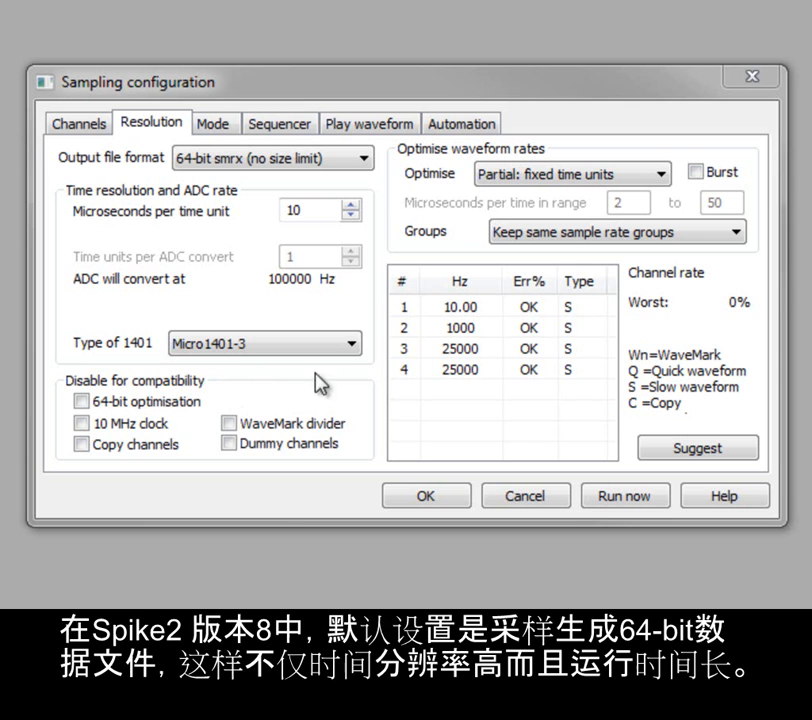
# - Review the output file formats, keep 64-bit smrx (no size limit), and set the microseconds per time unit to 1
pyautogui.click(366, 159)
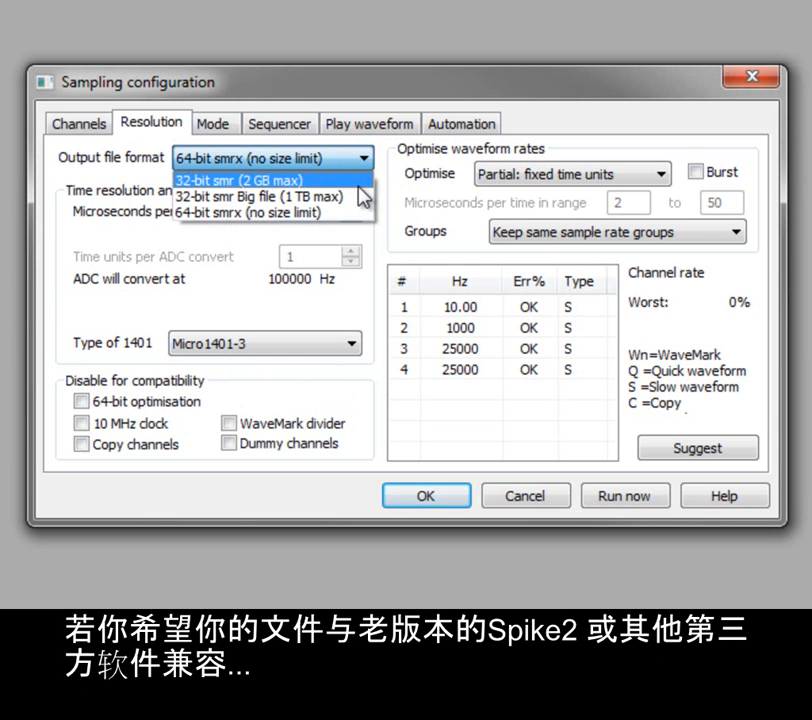
pyautogui.click(378, 239)
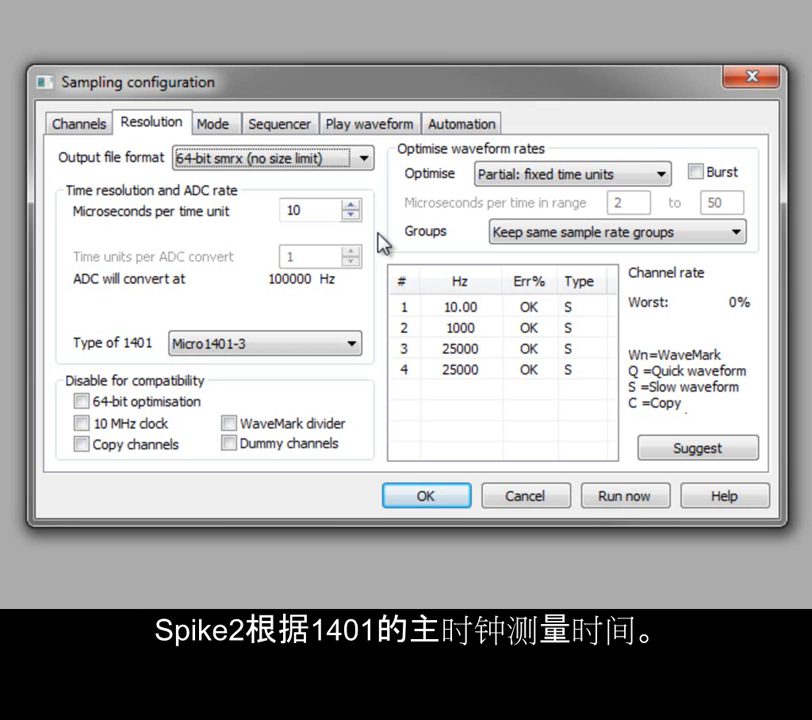
pyautogui.click(307, 209)
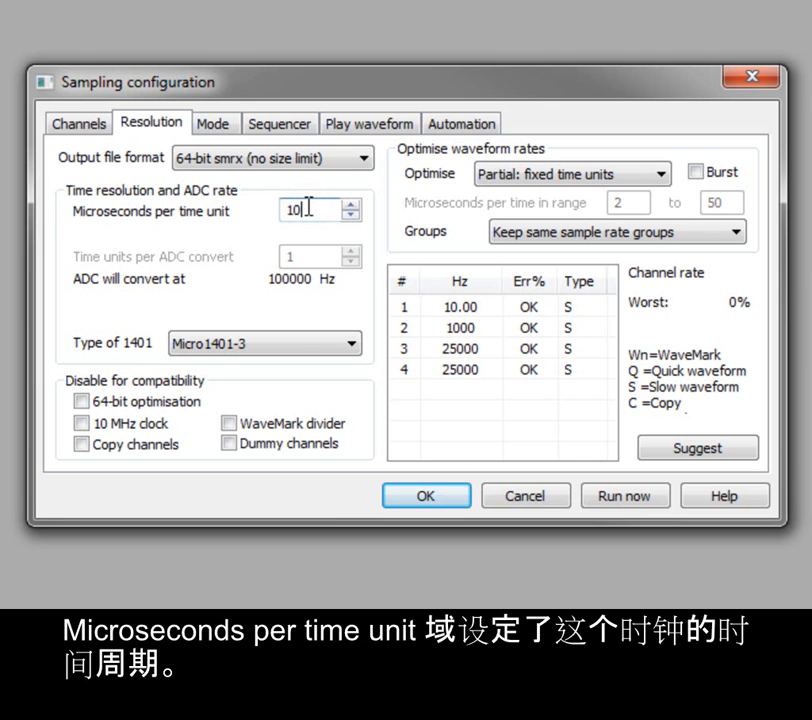
pyautogui.press('BackSpace')
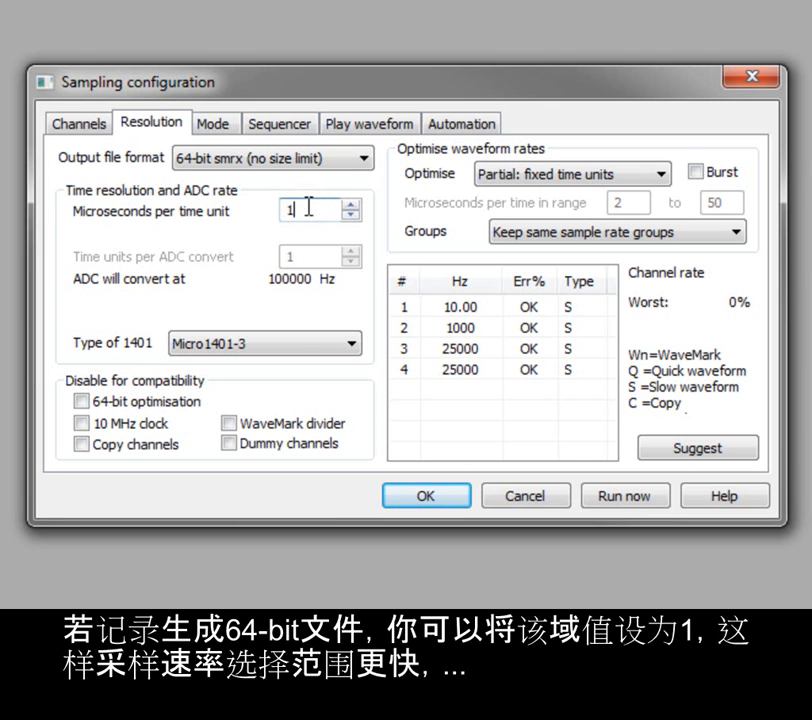
pyautogui.press('Tab')
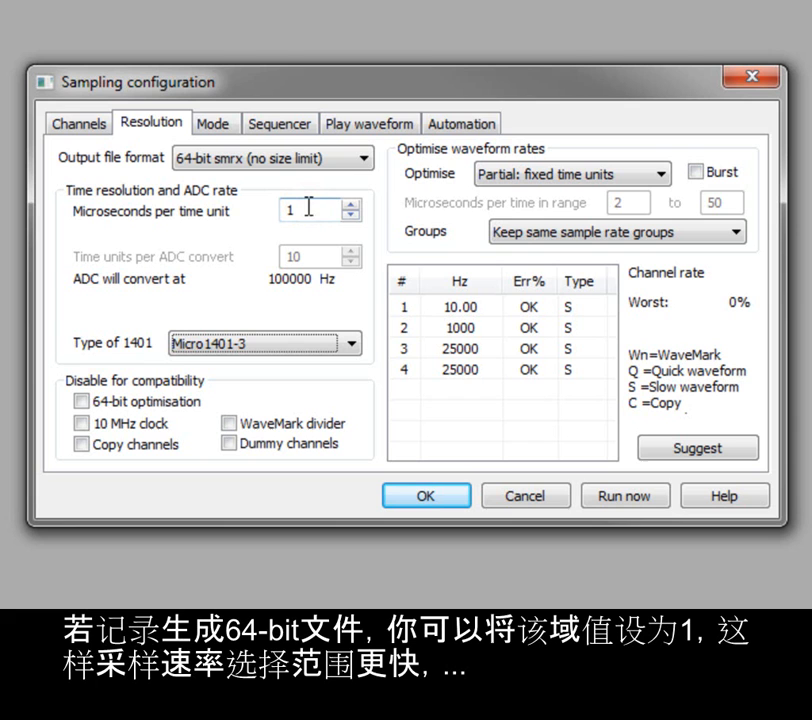
# - Select the 32-bit smr (2 GB max) output format and try 2 and finally 5 microseconds per time unit
pyautogui.click(363, 164)
pyautogui.click(358, 182)
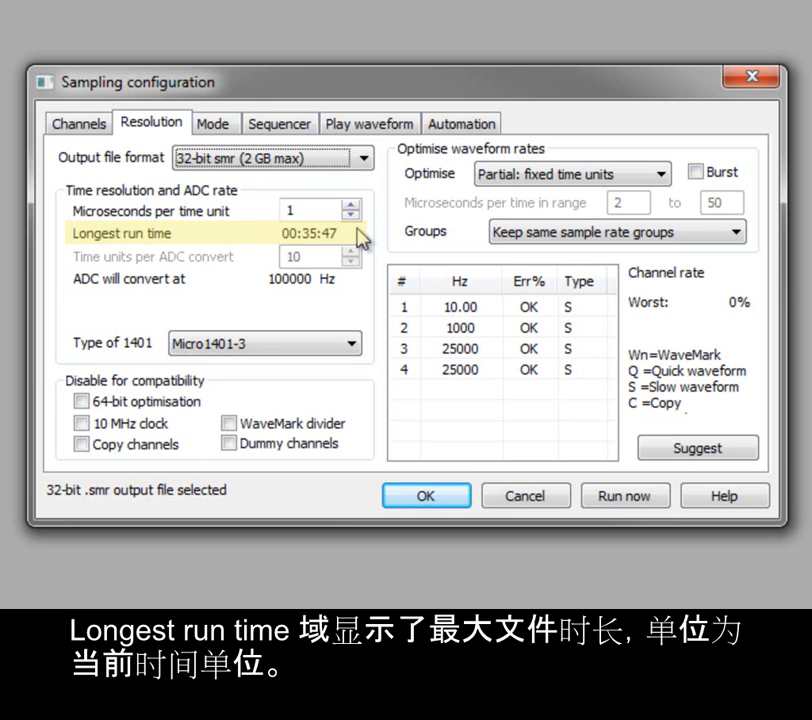
pyautogui.doubleClick(317, 211)
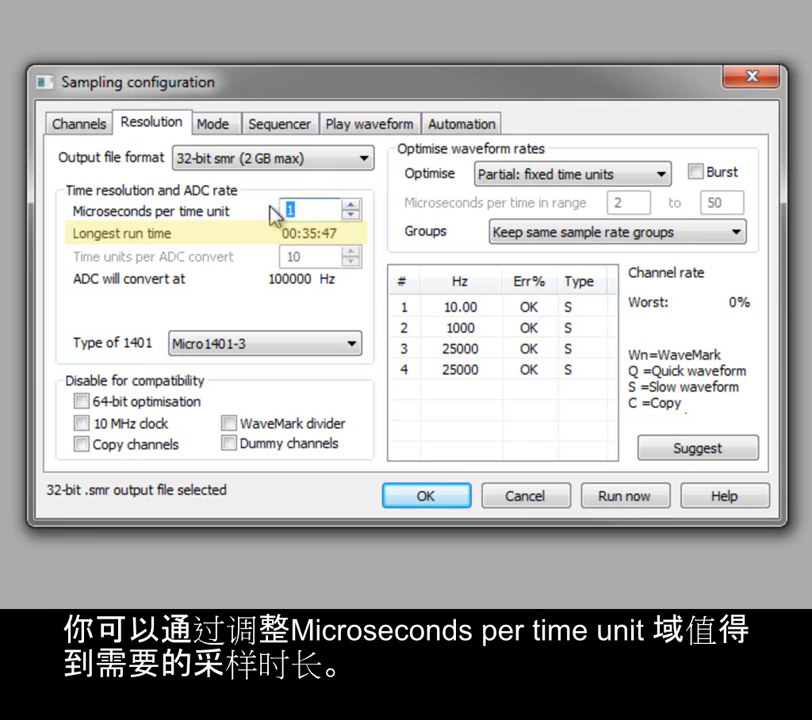
pyautogui.write('2')
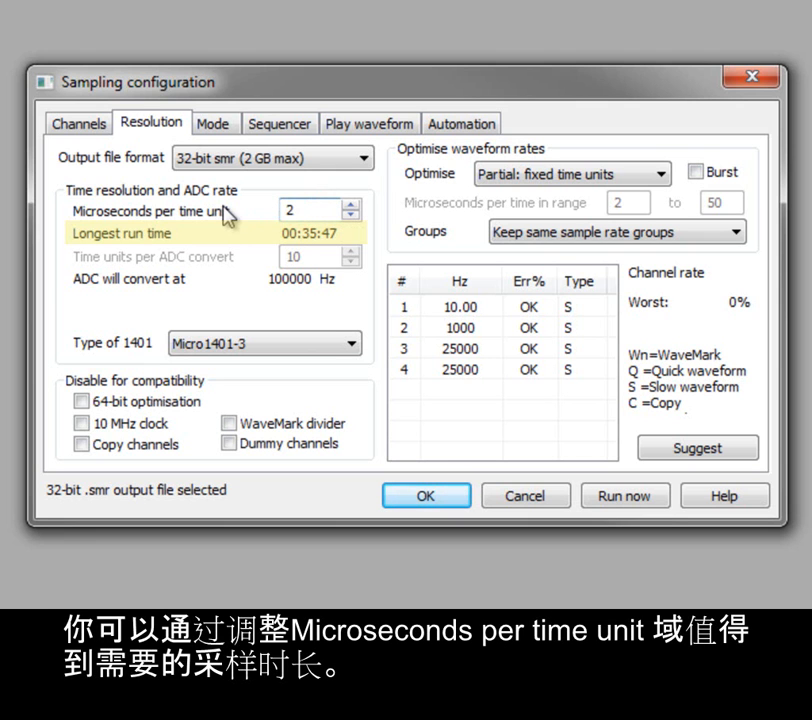
pyautogui.doubleClick(301, 210)
pyautogui.write('5')
pyautogui.press('Tab')
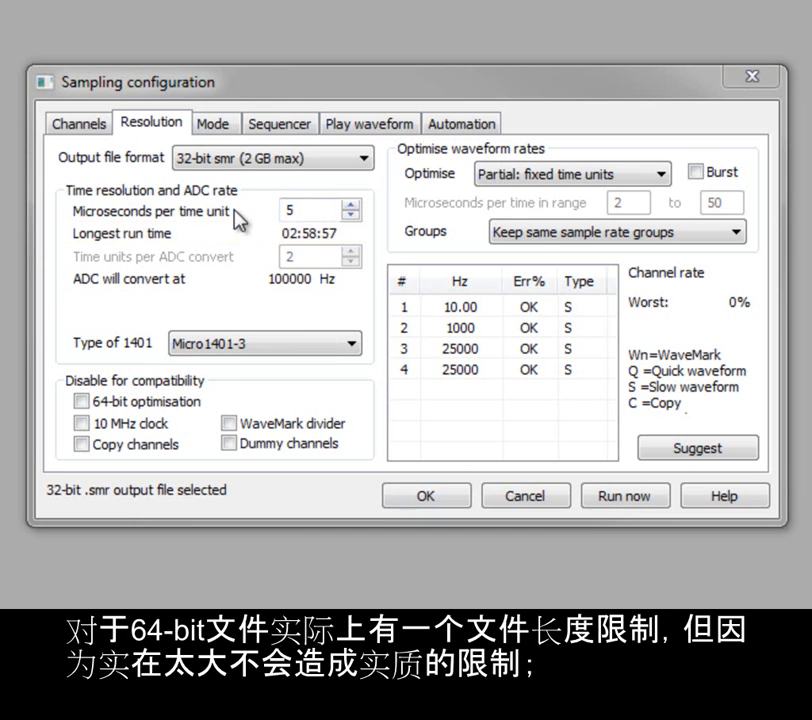
# - Change the output file format to 64-bit smrx (no size limit) and set the microseconds per time unit to 1
pyautogui.click(368, 158)
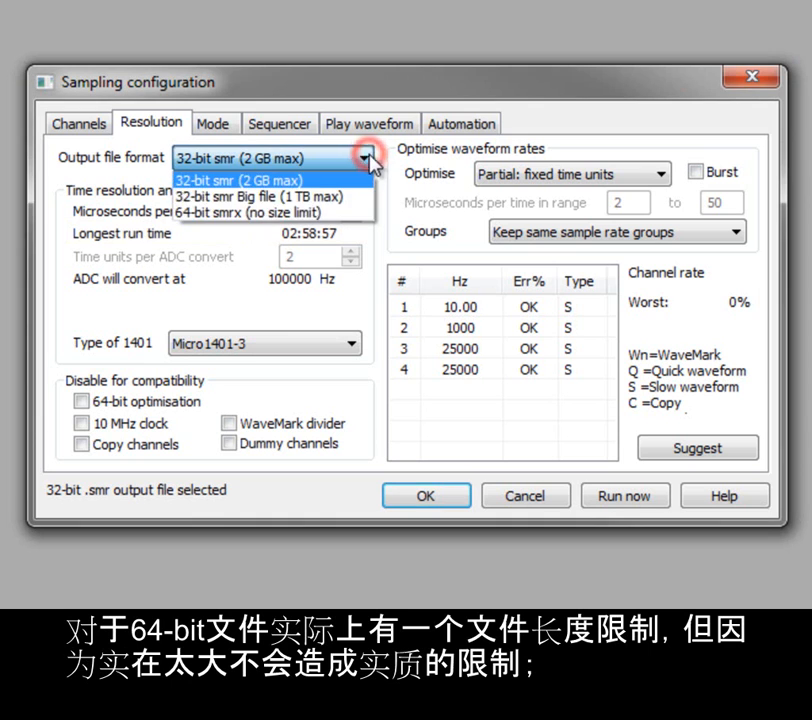
pyautogui.click(356, 211)
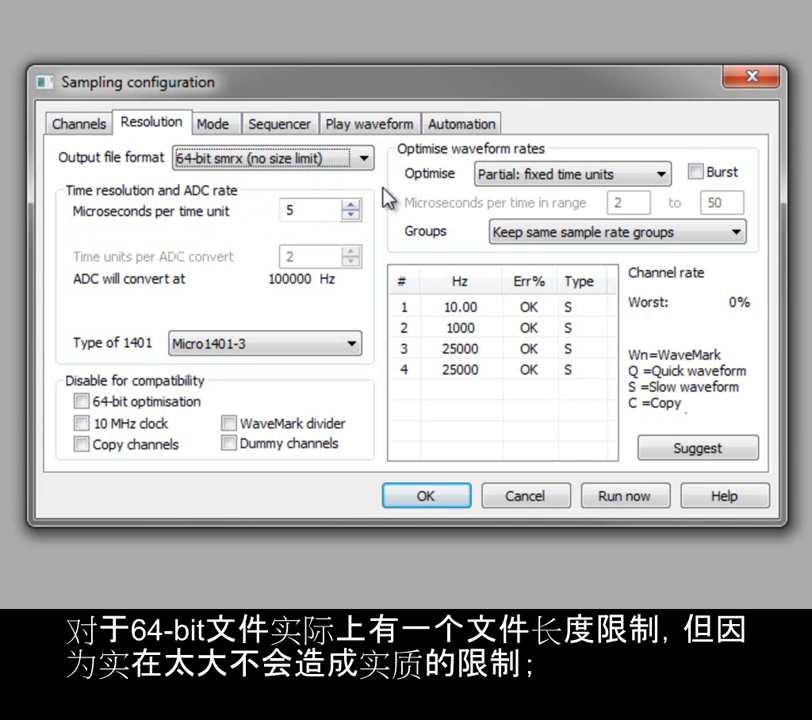
pyautogui.doubleClick(308, 211)
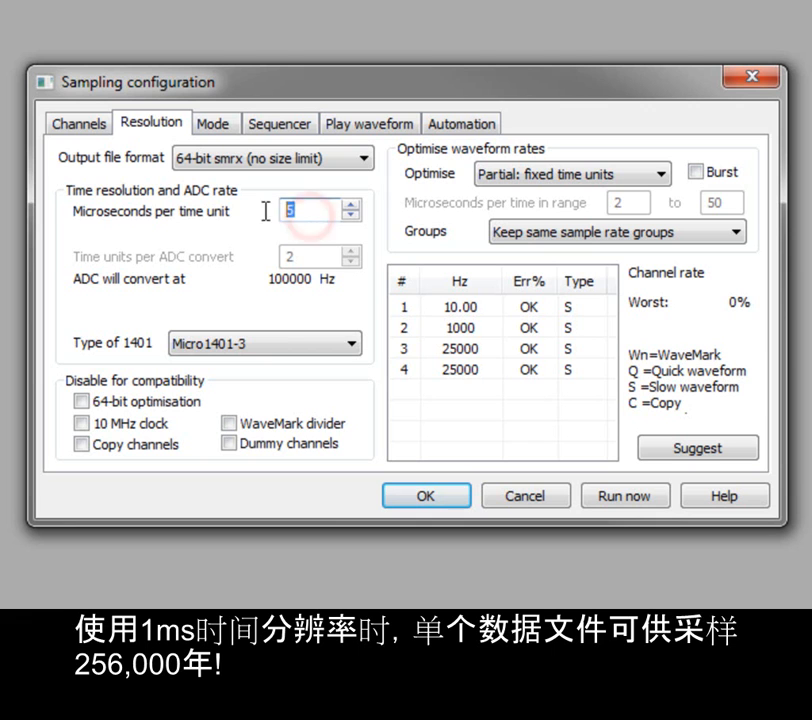
pyautogui.write('1')
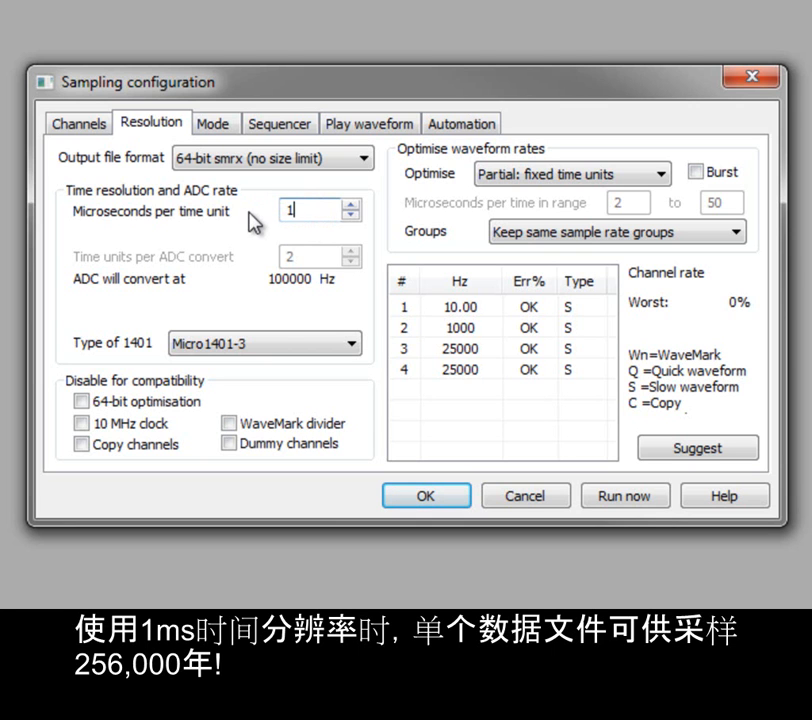
pyautogui.press('Tab')
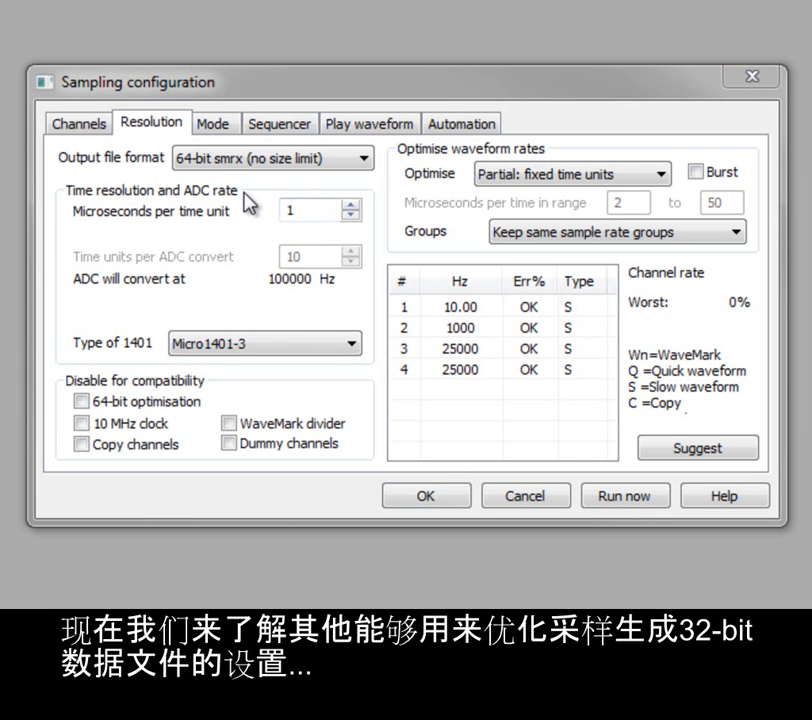
# - Configure 32-bit smr (2 GB max) output with 10 microseconds per time unit and the General compatibility 1401 type
pyautogui.click(365, 158)
pyautogui.click(366, 182)
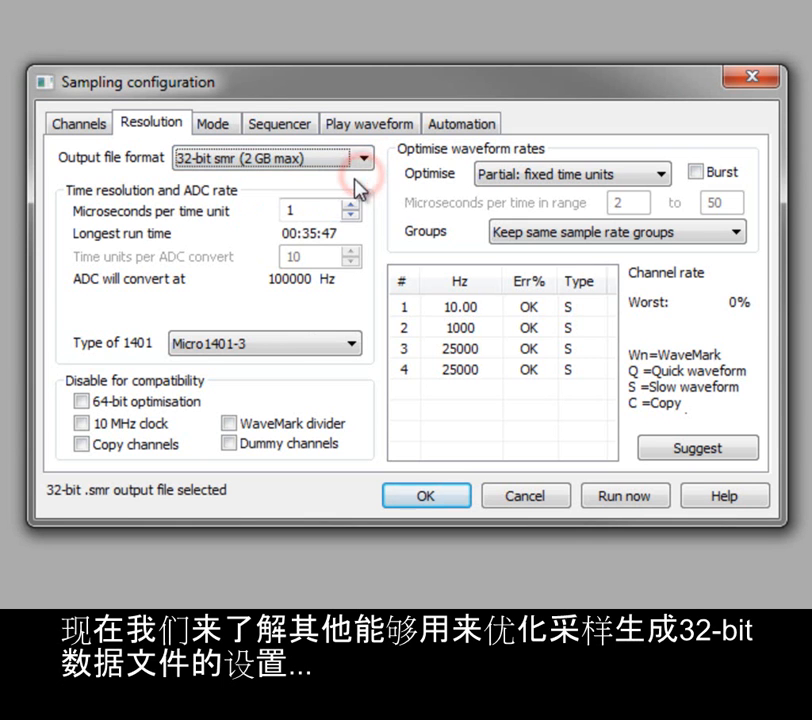
pyautogui.doubleClick(306, 208)
pyautogui.write('10')
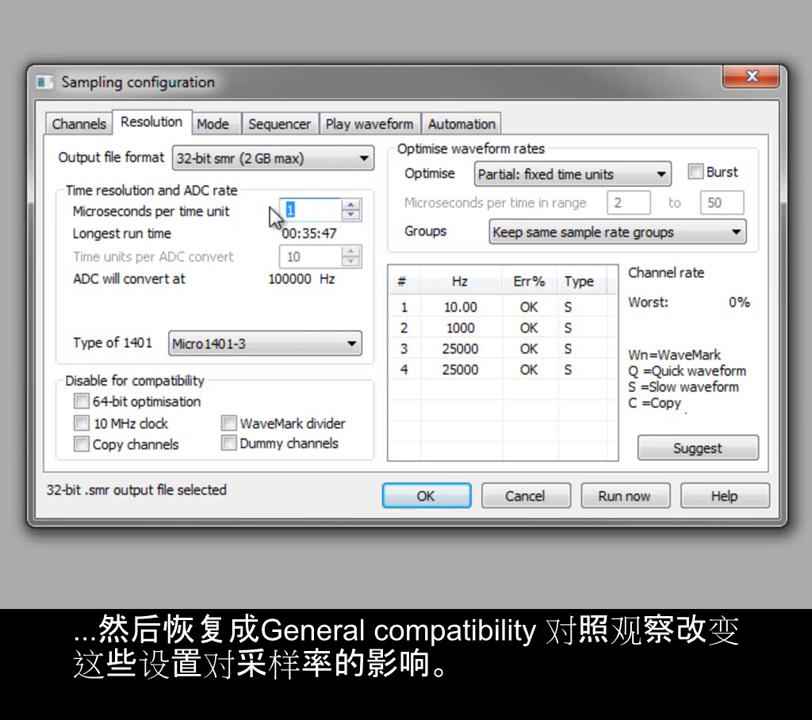
pyautogui.click(306, 343)
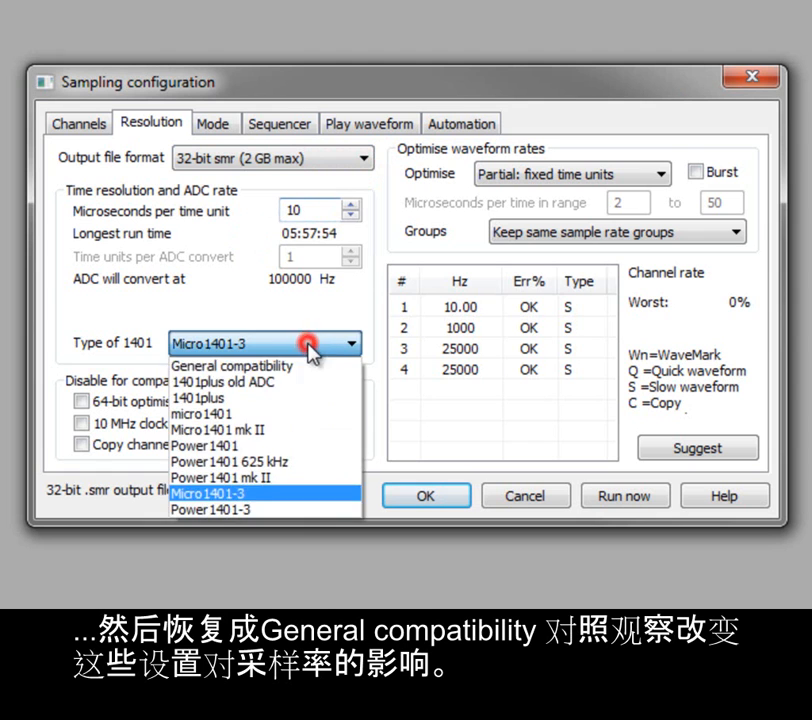
pyautogui.click(301, 368)
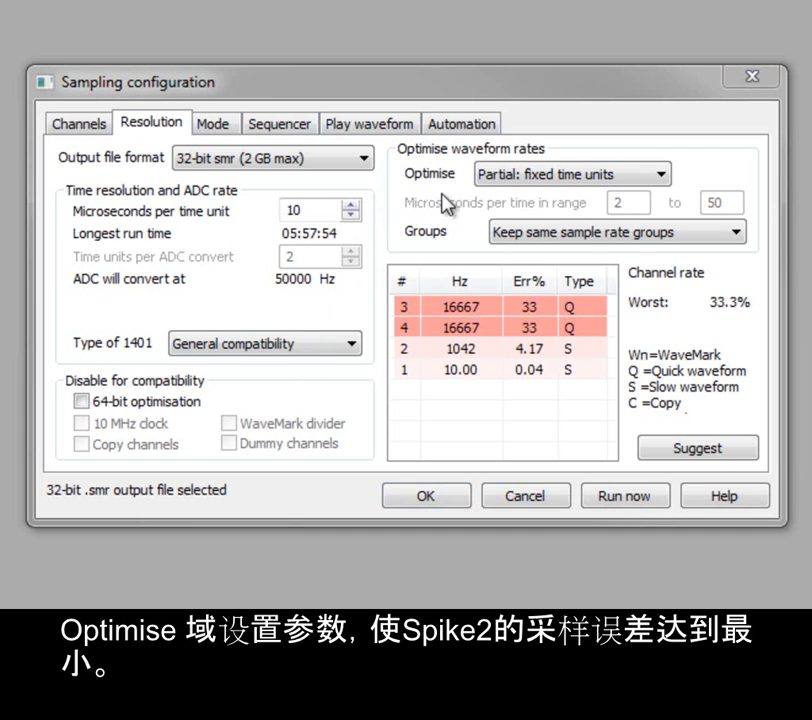
# - Set the waveform rate optimisation to Full: time units can change
pyautogui.click(668, 178)
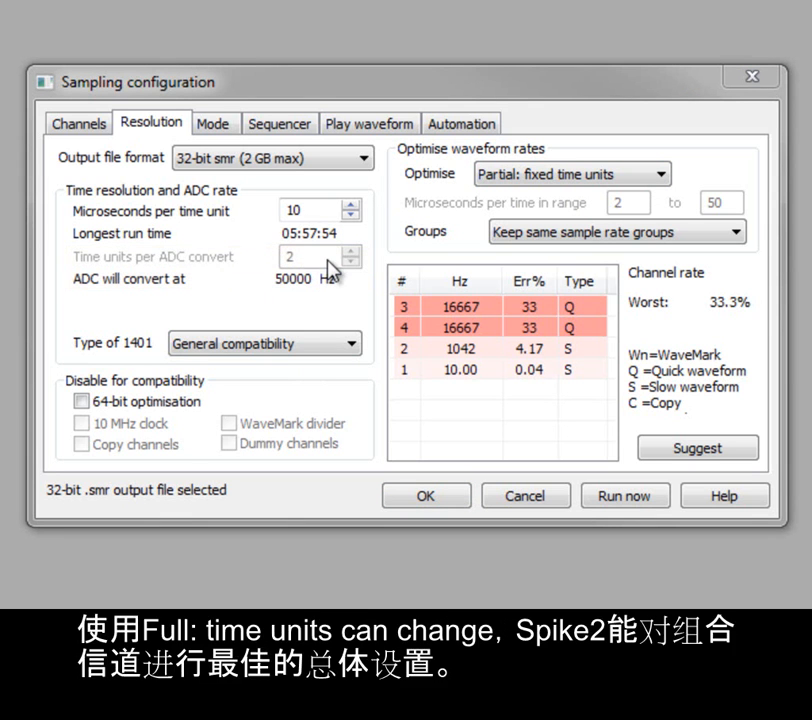
pyautogui.click(661, 175)
pyautogui.click(645, 228)
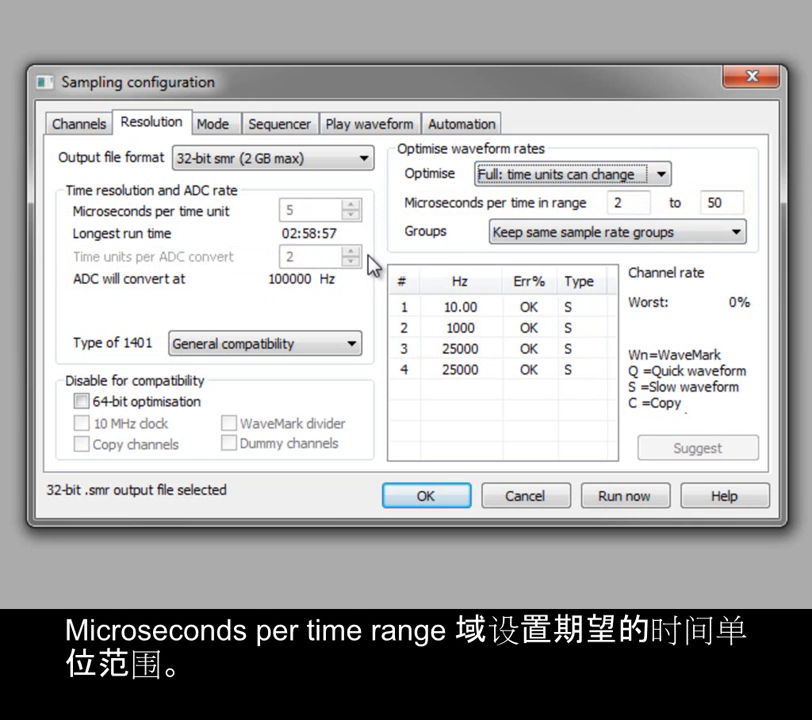
# - Set the optimisation to None: use manual settings and raise the microseconds per time unit to 10
pyautogui.click(663, 174)
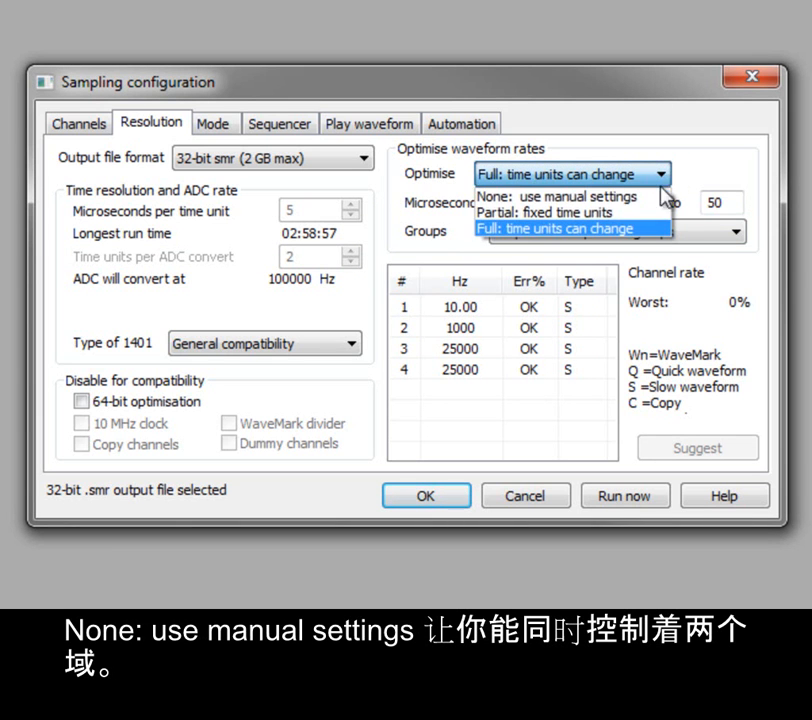
pyautogui.click(659, 196)
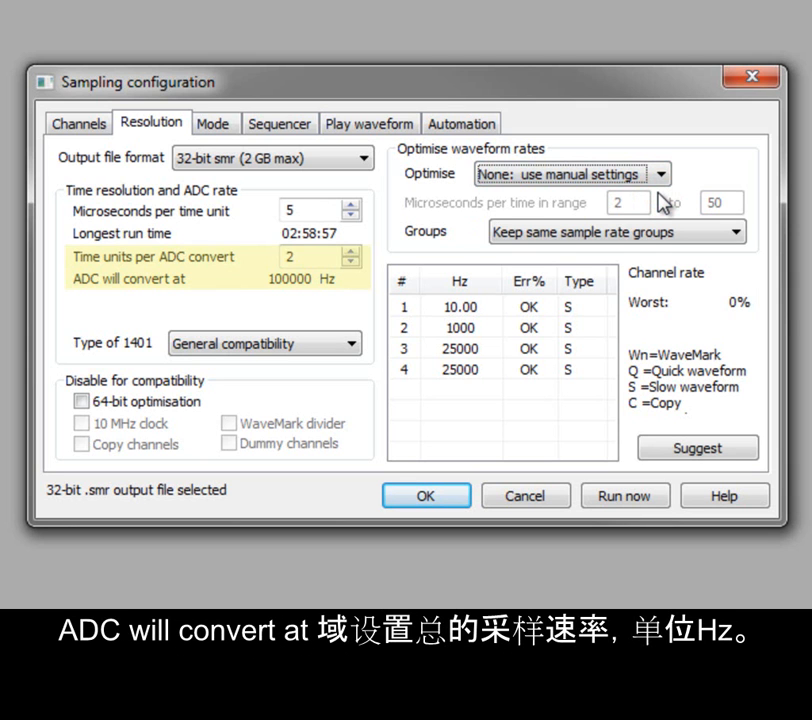
pyautogui.click(351, 206)
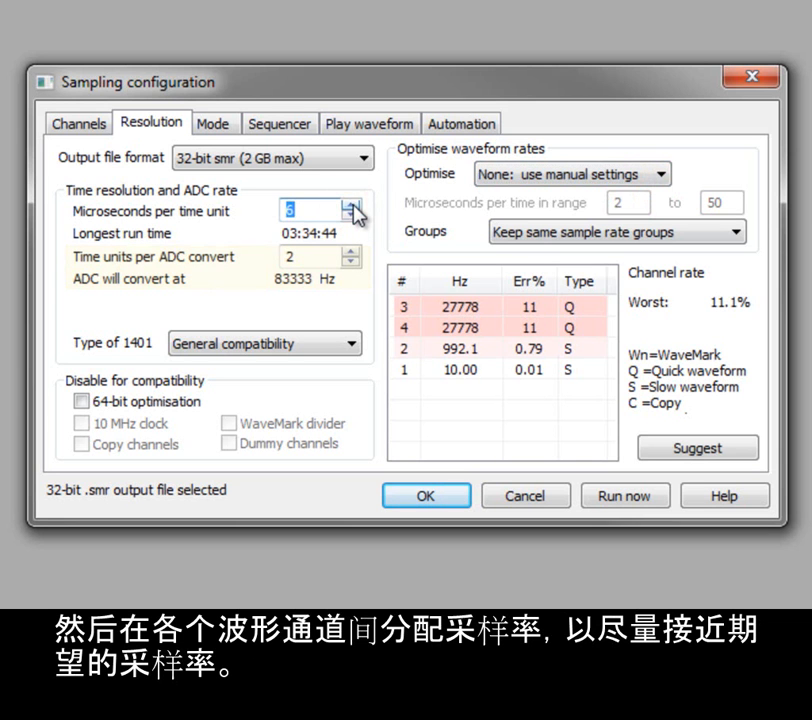
pyautogui.click(351, 206)
pyautogui.click(351, 206)
pyautogui.click(351, 206)
pyautogui.click(351, 206)
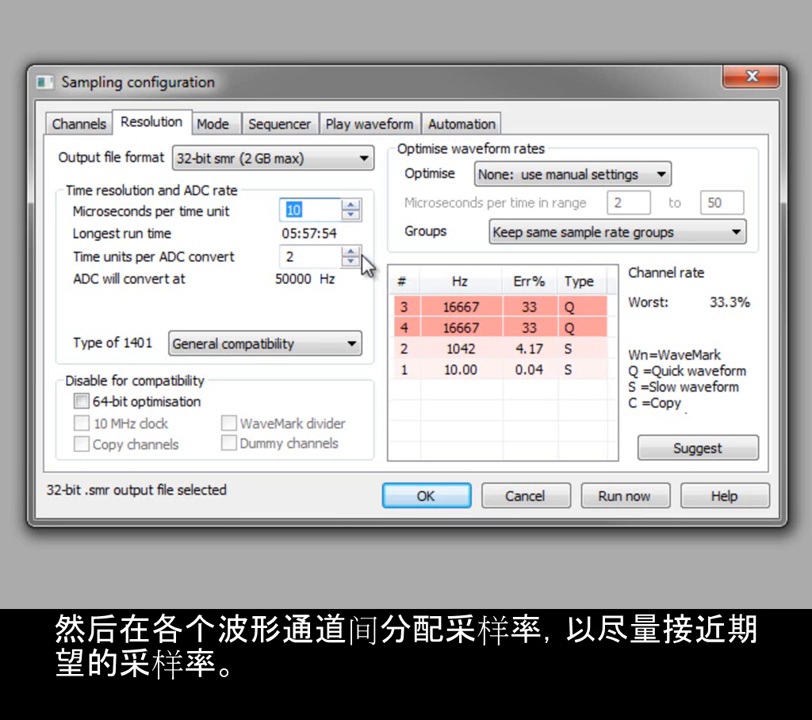
# - Raise the time units per ADC convert, return it to 2, and apply the suggested timing settings
pyautogui.click(351, 252)
pyautogui.click(351, 252)
pyautogui.click(352, 260)
pyautogui.click(352, 260)
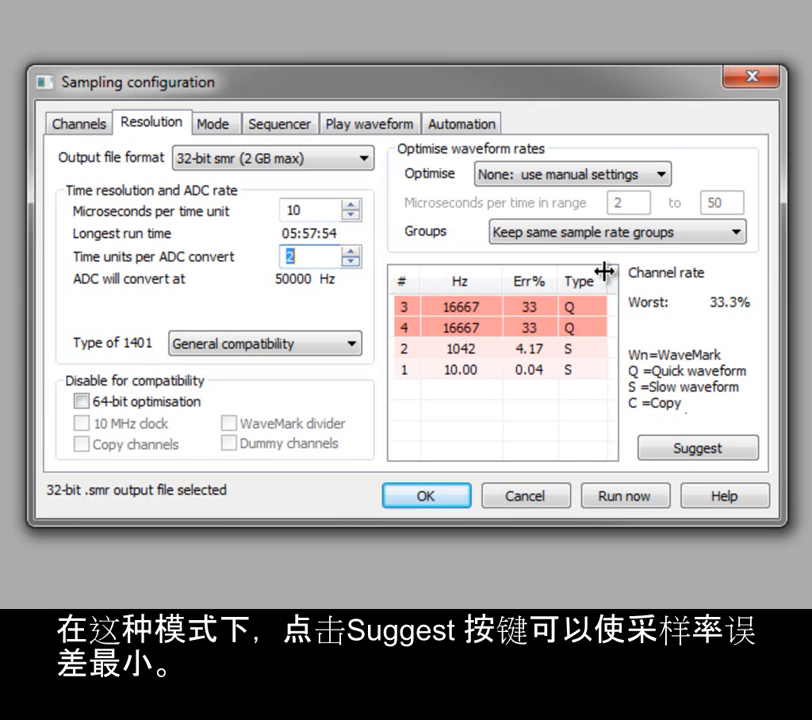
pyautogui.click(738, 453)
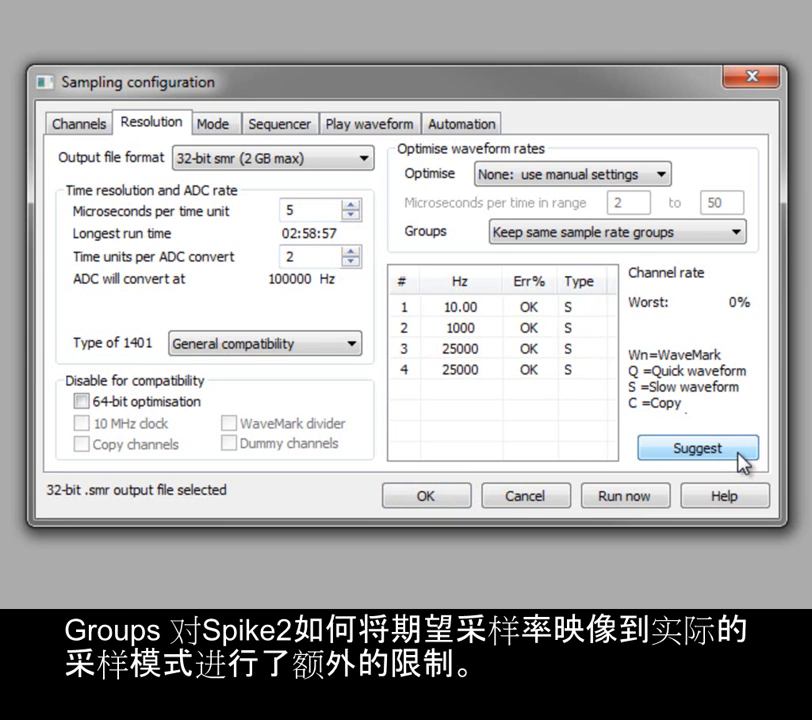
# - Set the optimisation to Partial: fixed time units and the microseconds per time unit to 10
pyautogui.click(660, 178)
pyautogui.click(658, 212)
pyautogui.doubleClick(298, 209)
pyautogui.write('10')
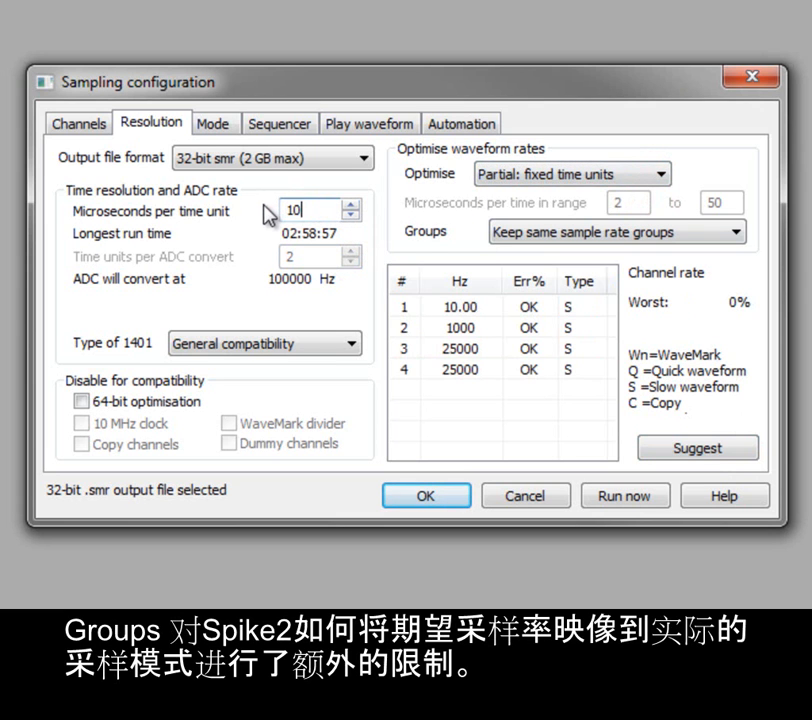
pyautogui.press('Tab')
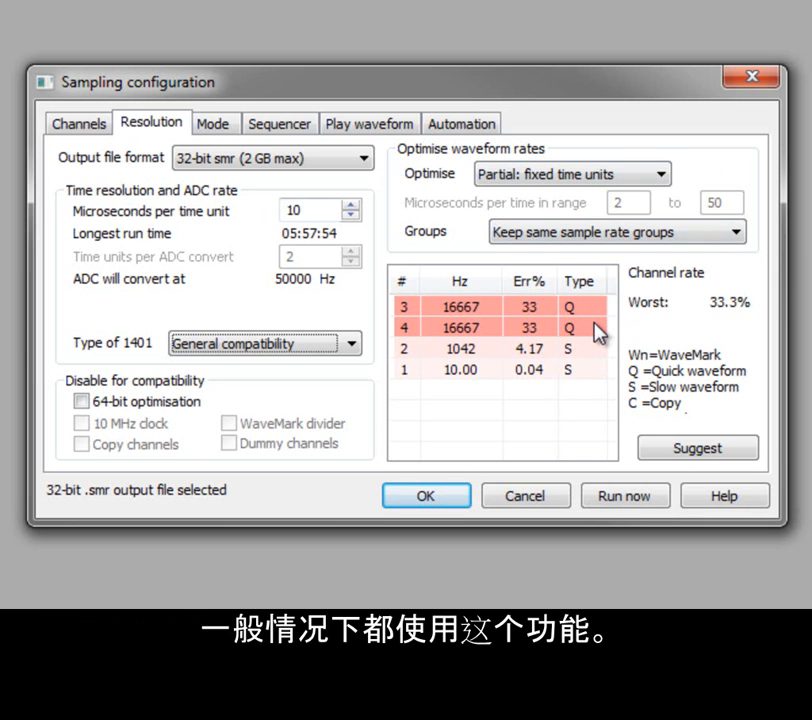
# - Try the Ignore same sample rate groups option for the waveform rate grouping and return it to Keep same sample rate groups
pyautogui.click(737, 233)
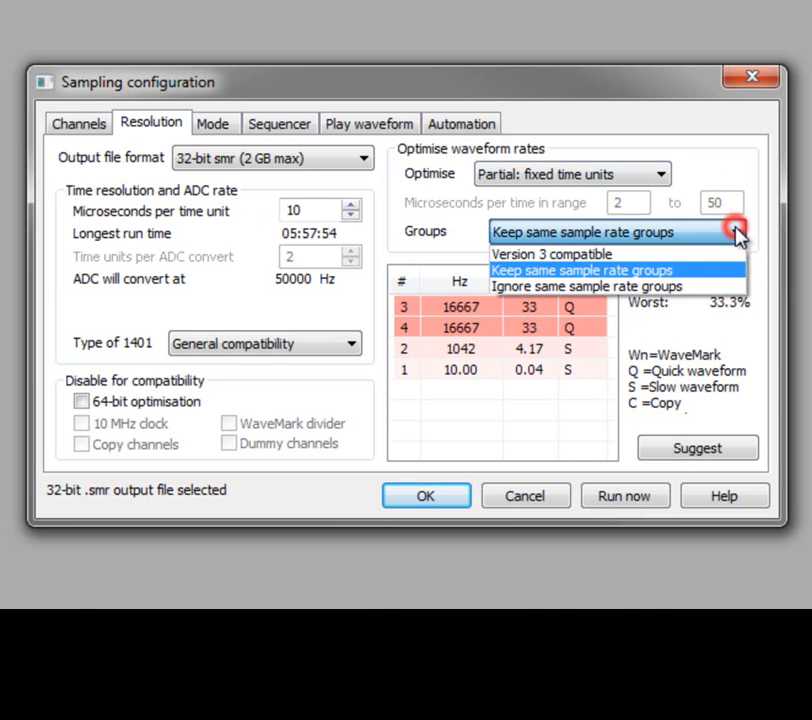
pyautogui.click(733, 287)
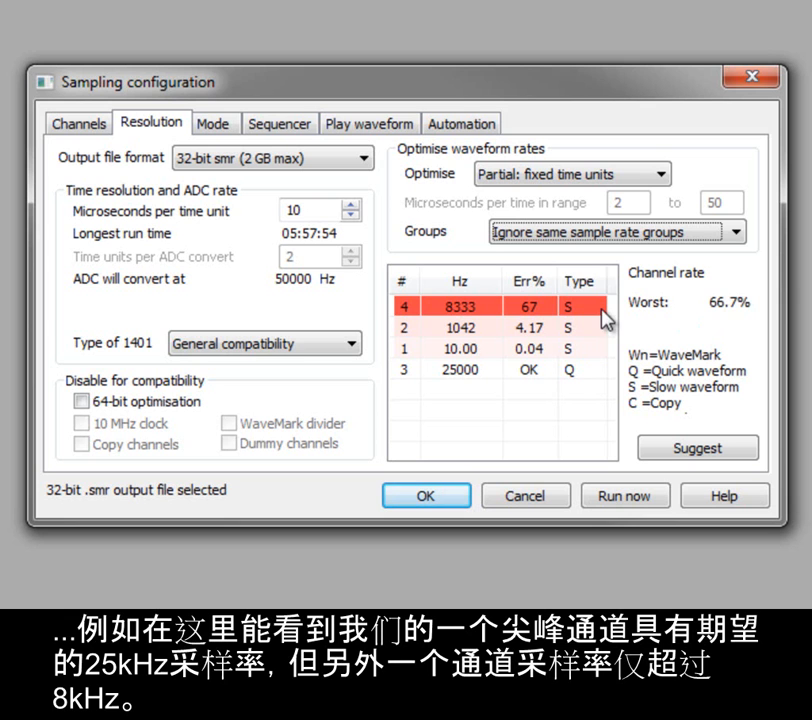
pyautogui.click(737, 236)
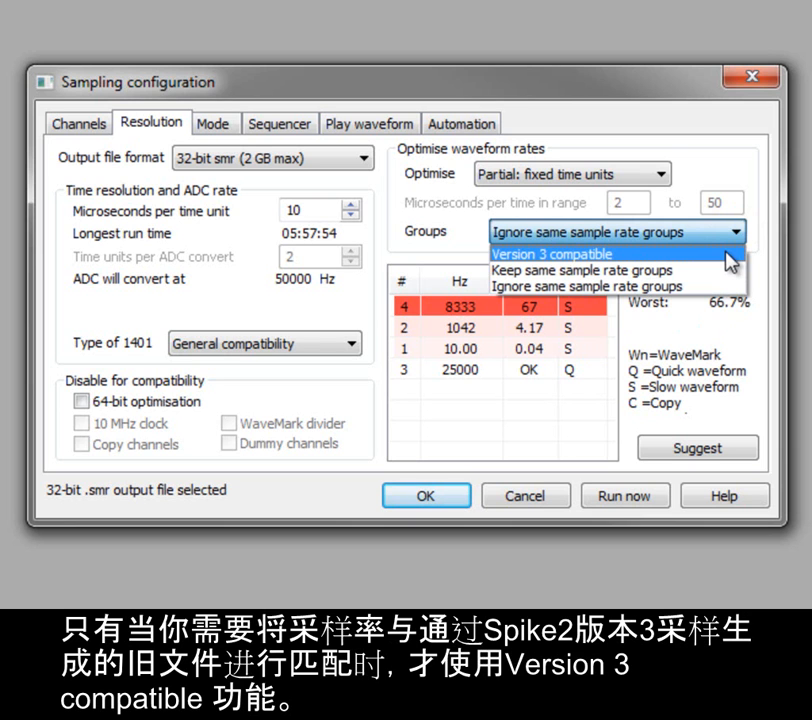
pyautogui.click(727, 270)
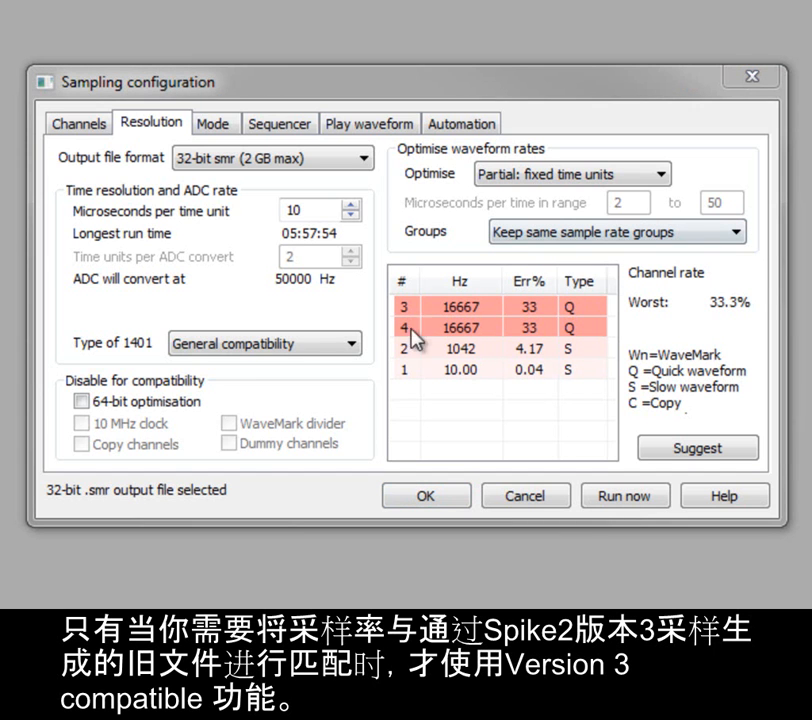
# - Set the type of 1401 to Micro1401-3
pyautogui.click(350, 344)
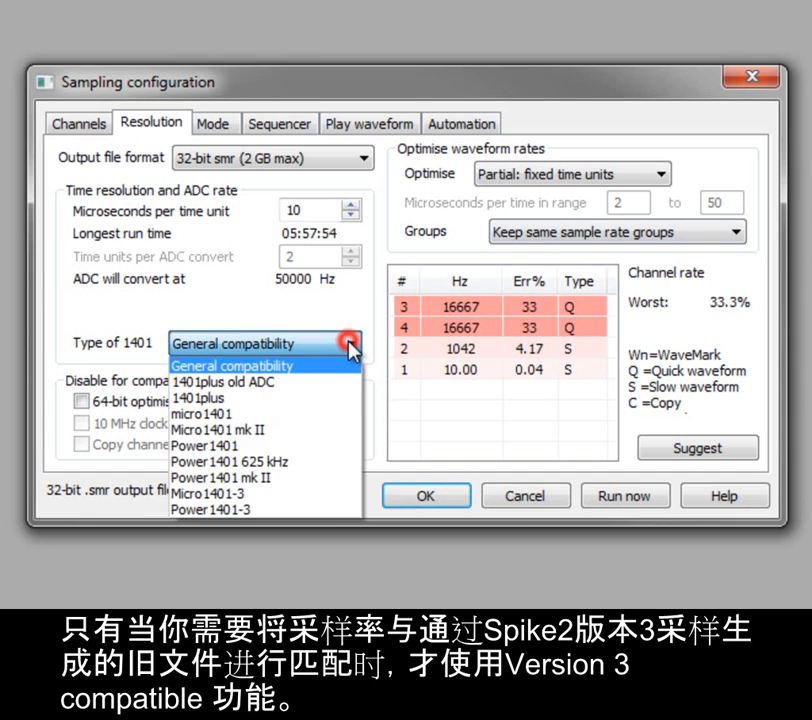
pyautogui.click(320, 492)
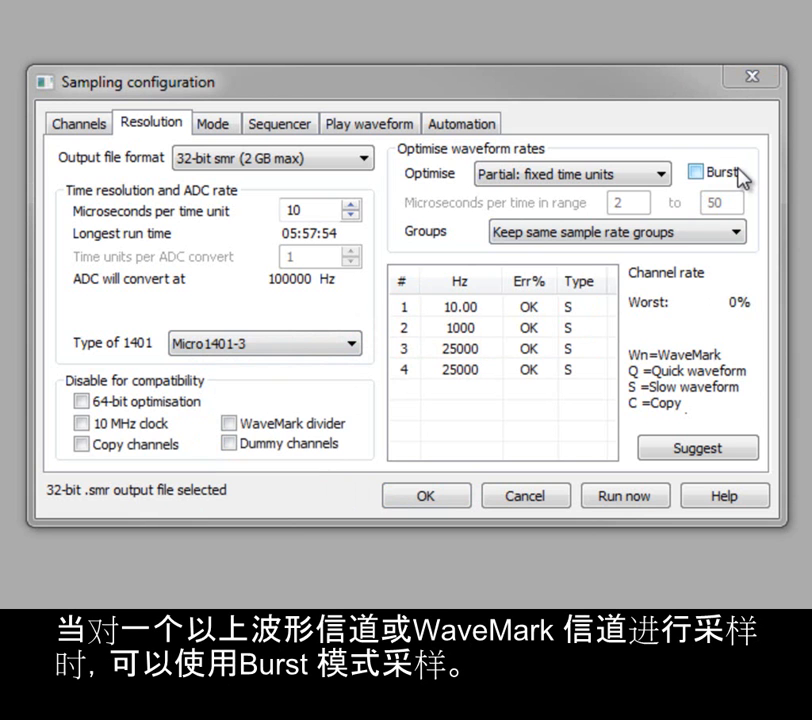
# - Duplicate the 25000 Hz waveform channel 4 six times in the channel list to create channels 5 to 10
pyautogui.click(86, 126)
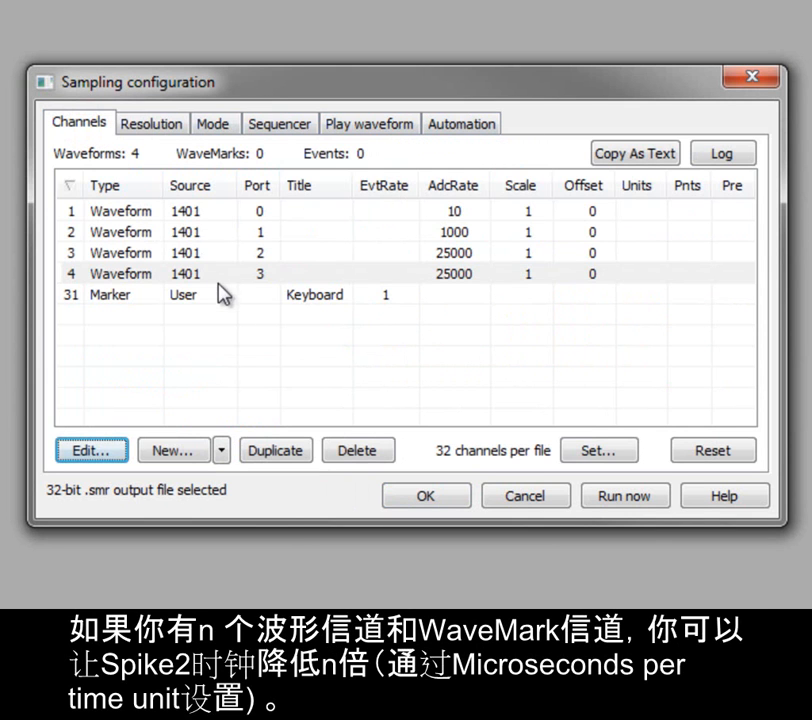
pyautogui.click(283, 456)
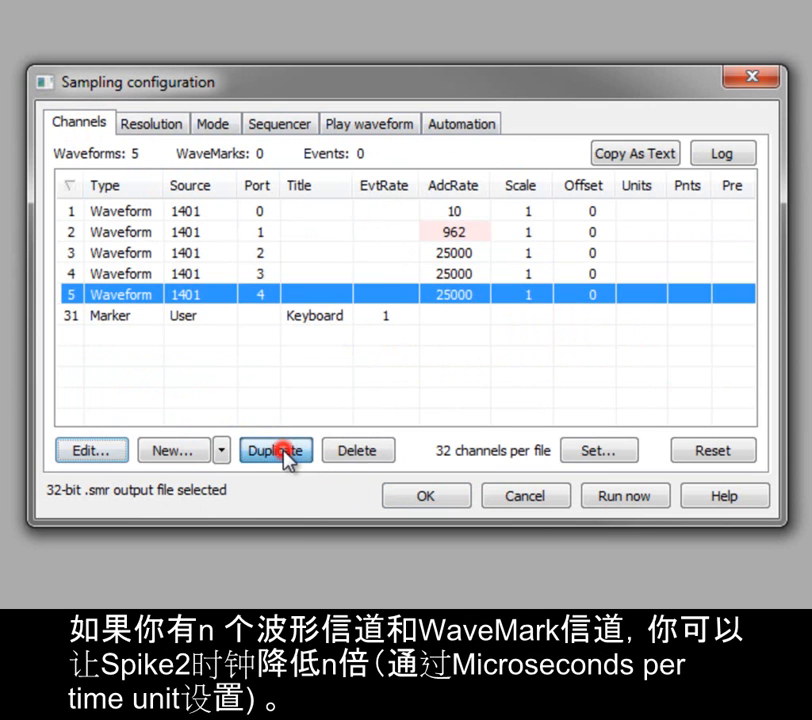
pyautogui.click(283, 456)
pyautogui.click(283, 452)
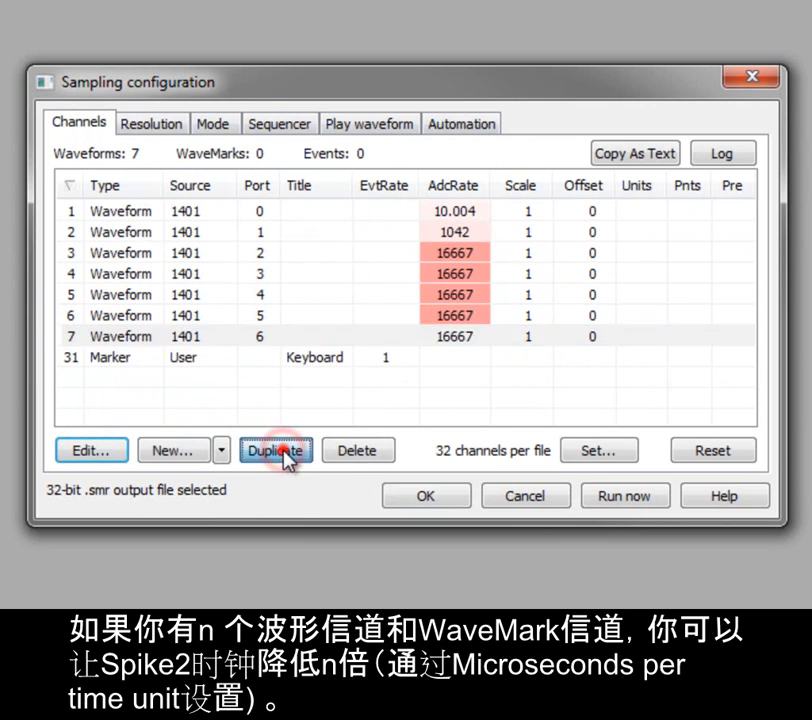
pyautogui.click(283, 452)
pyautogui.click(283, 452)
pyautogui.click(283, 452)
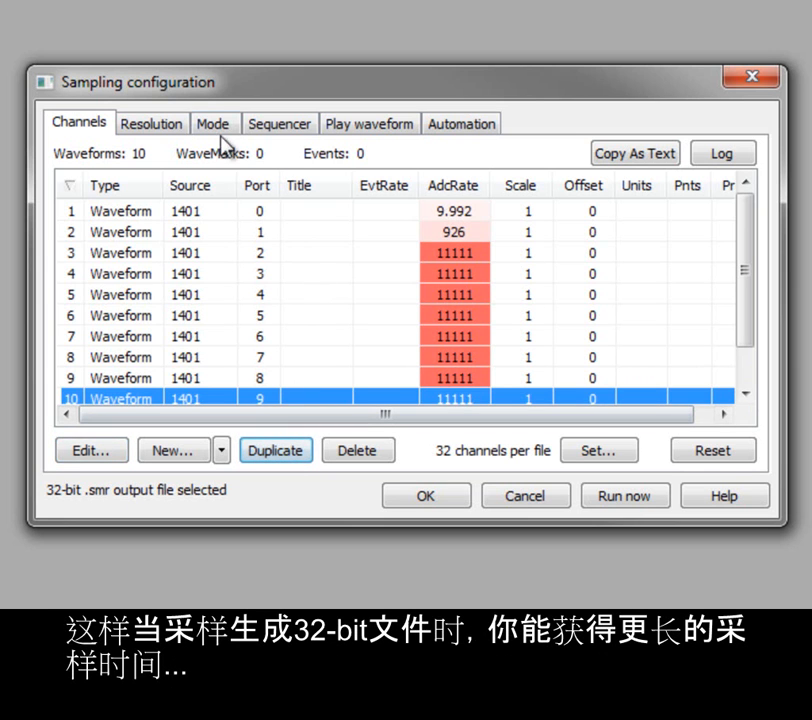
# - Return to the resolution settings and enable Burst mode for the waveform rate optimisation
pyautogui.click(167, 127)
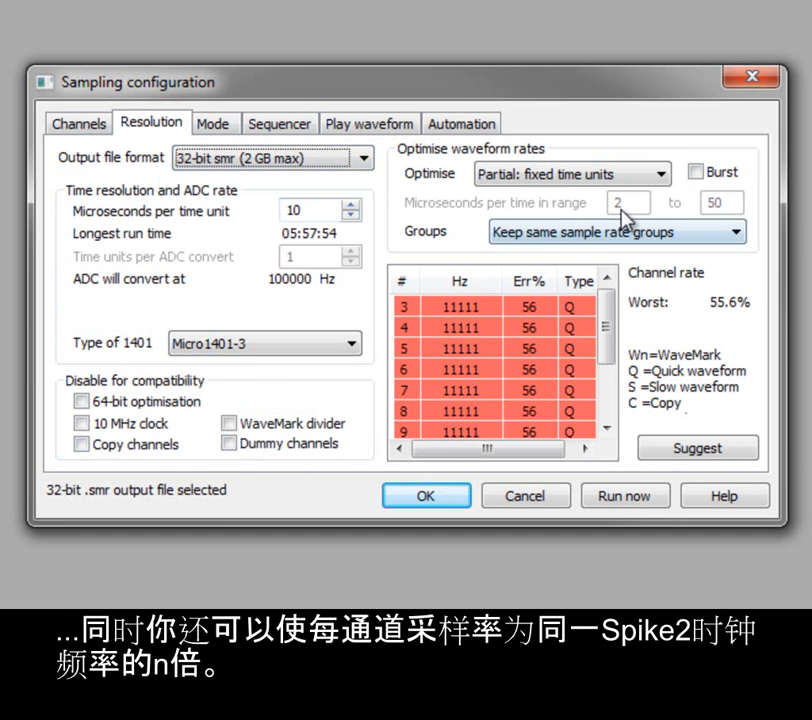
pyautogui.click(725, 172)
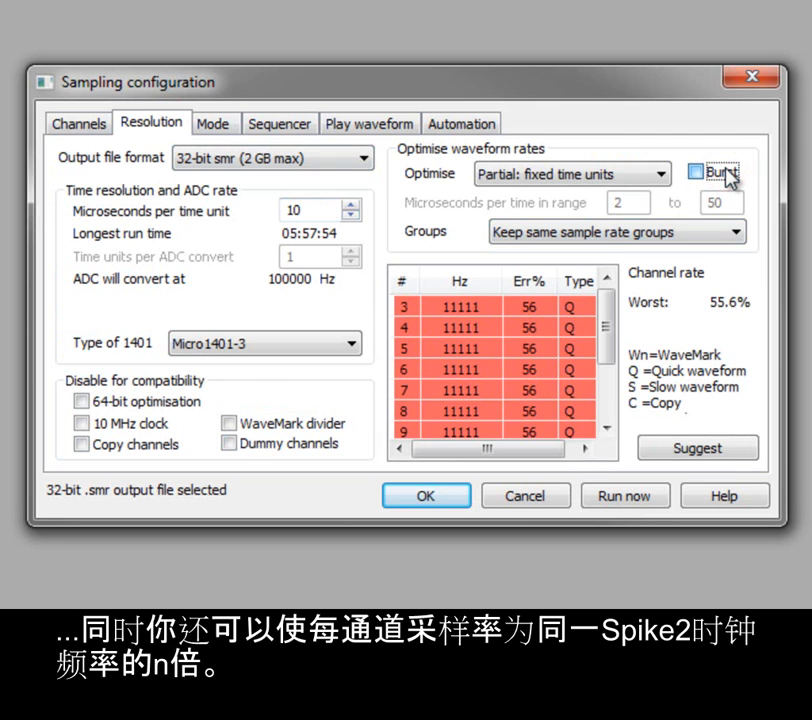